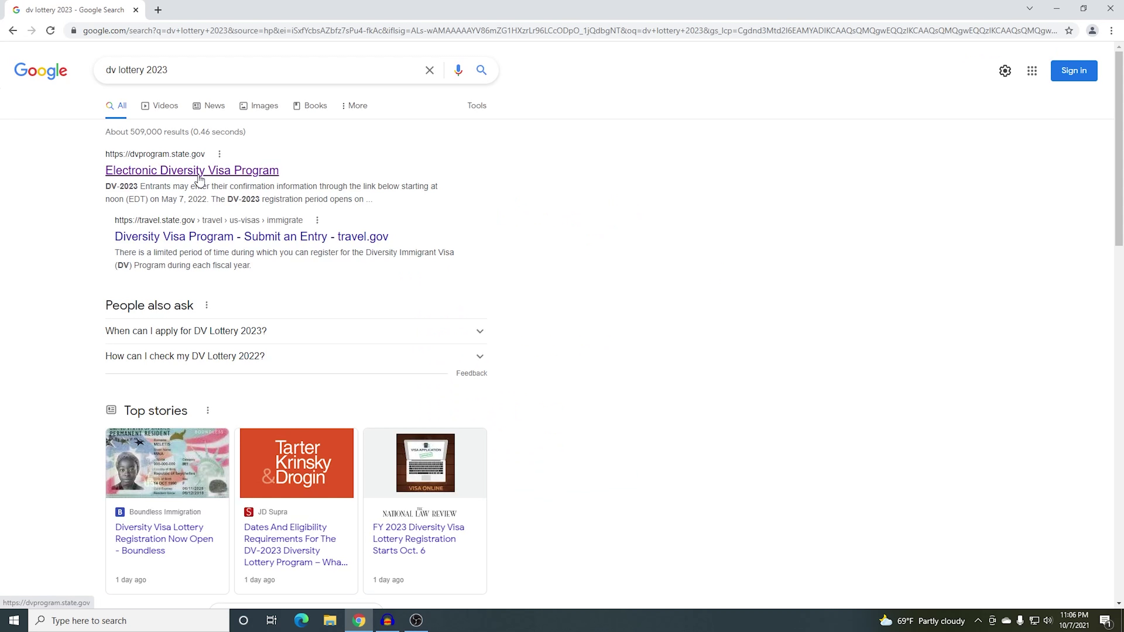
Open the Electronic Diversity Visa Program site and review its DV-2023 entry instructions
click(148, 173)
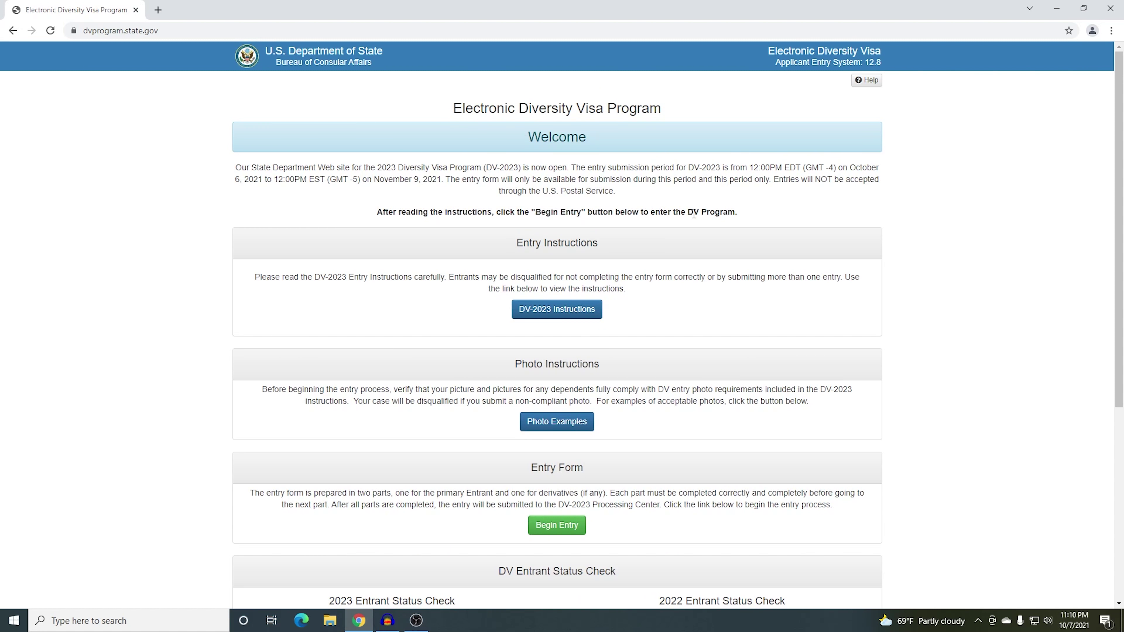
click(159, 30)
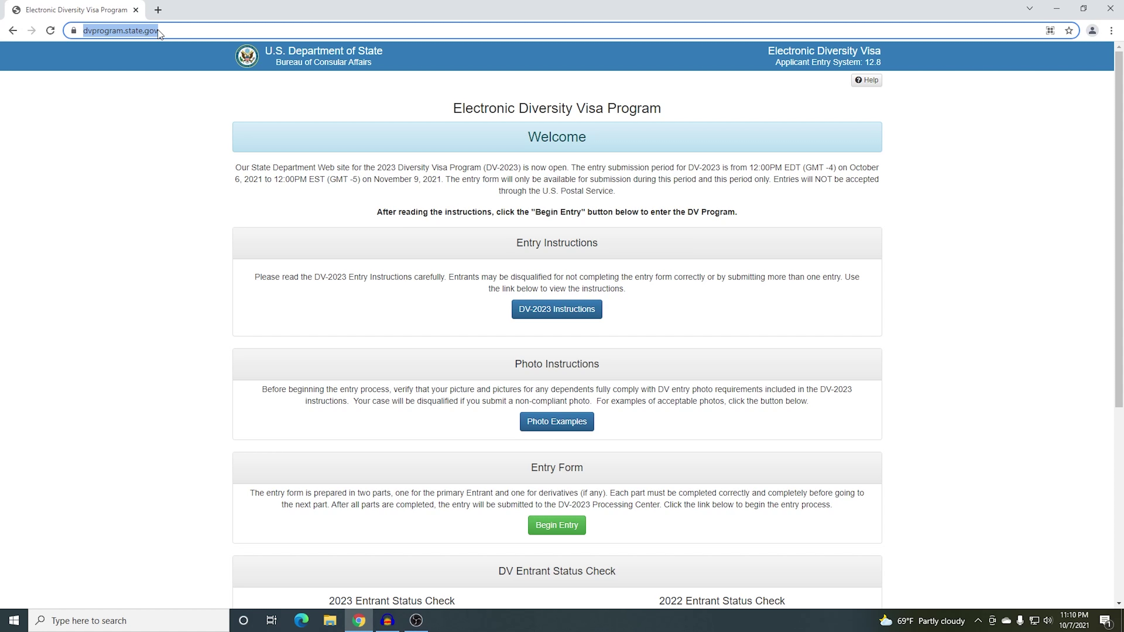
click(185, 162)
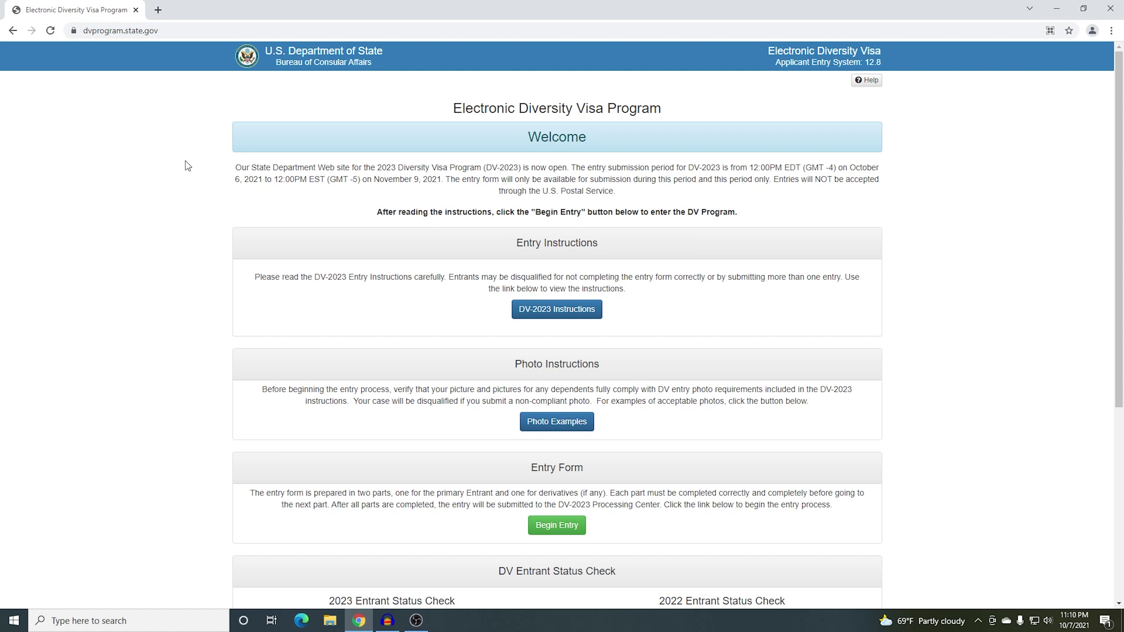
drag(462, 241, 628, 243)
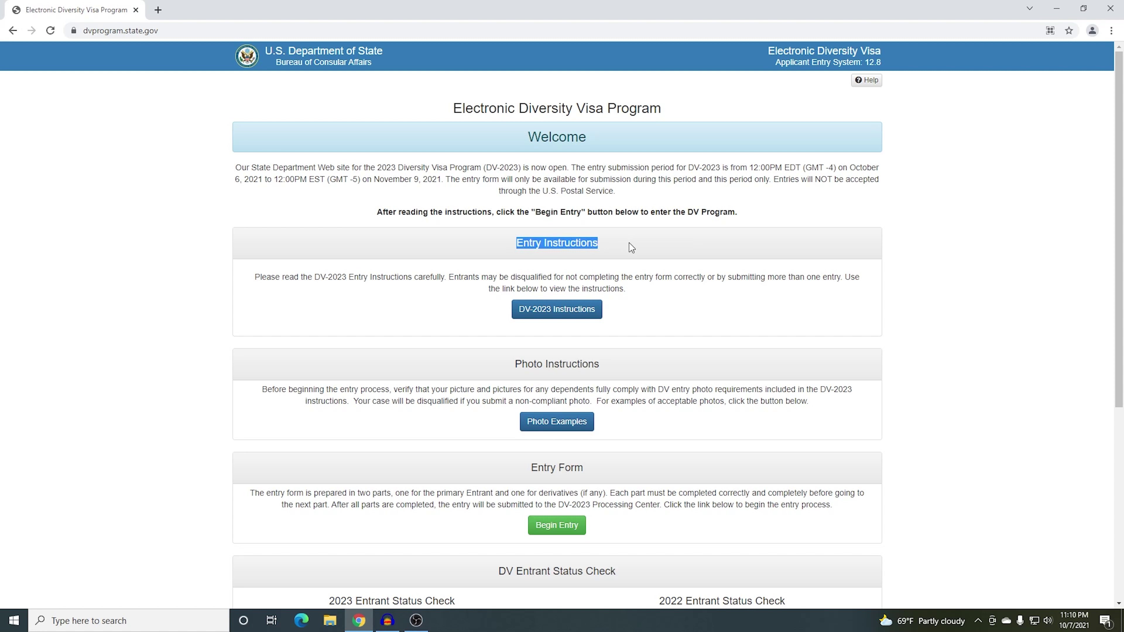
click(630, 244)
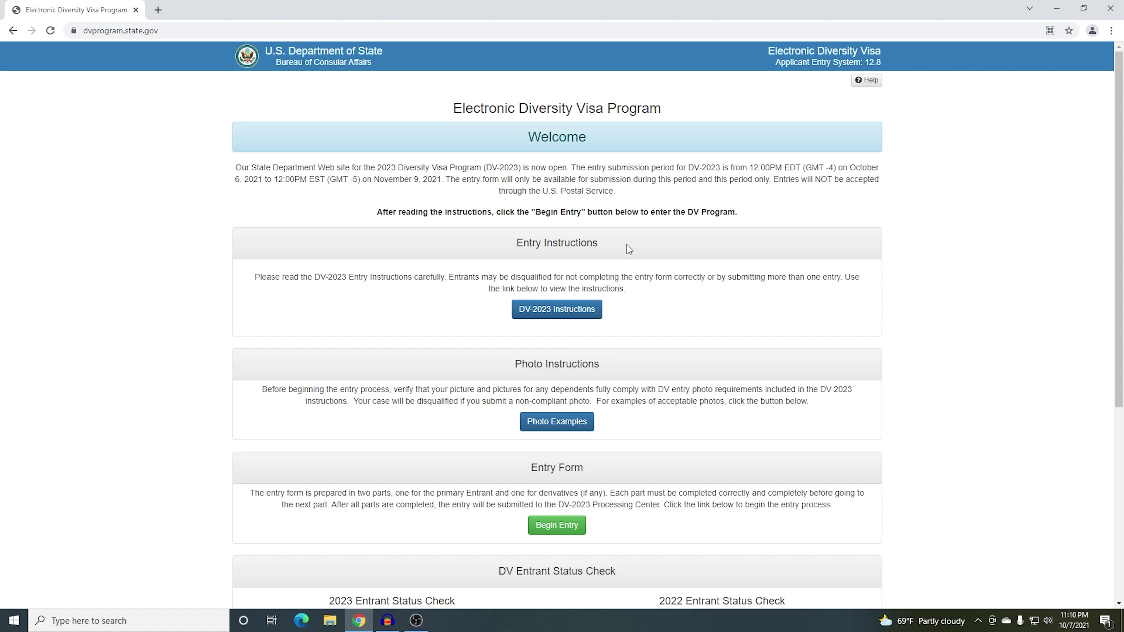
click(567, 308)
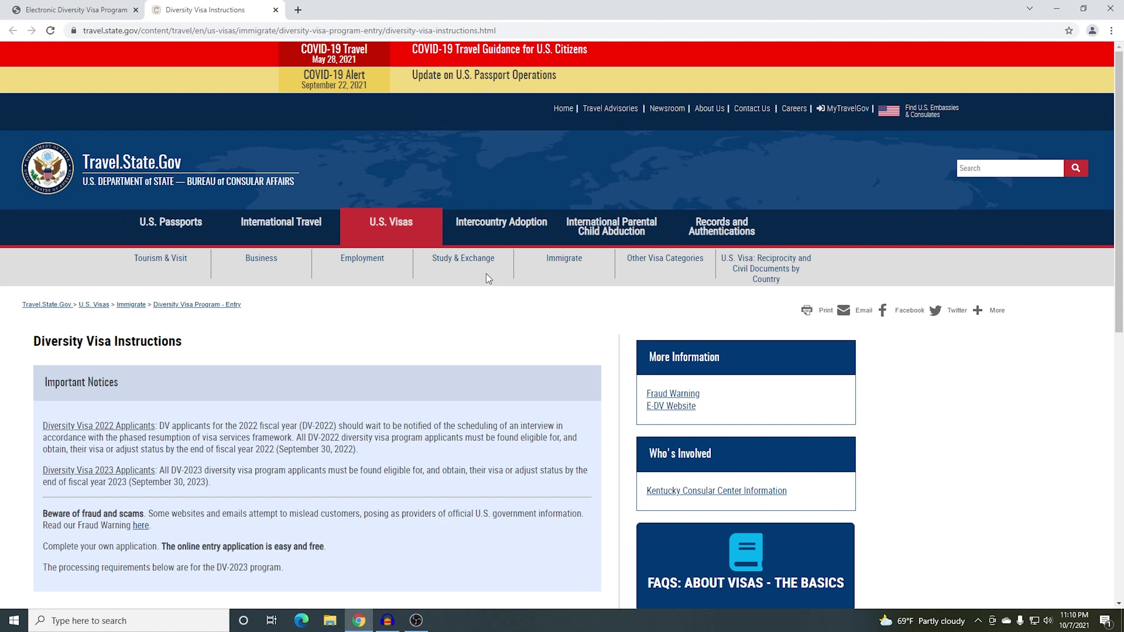
scroll(205, 365, down, 4)
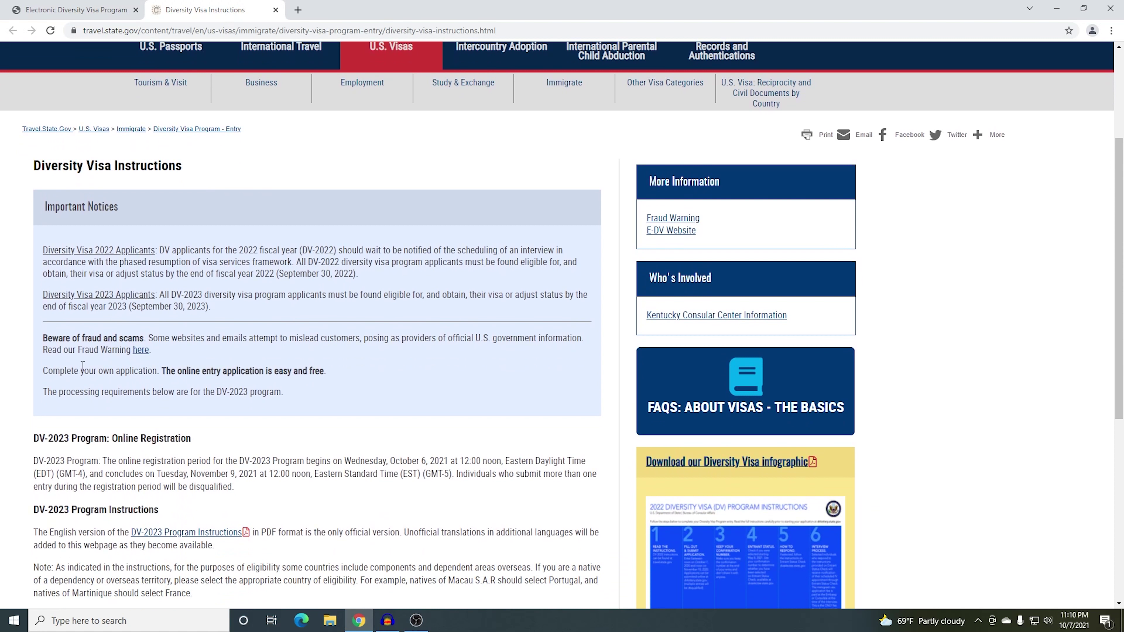
drag(43, 371, 314, 376)
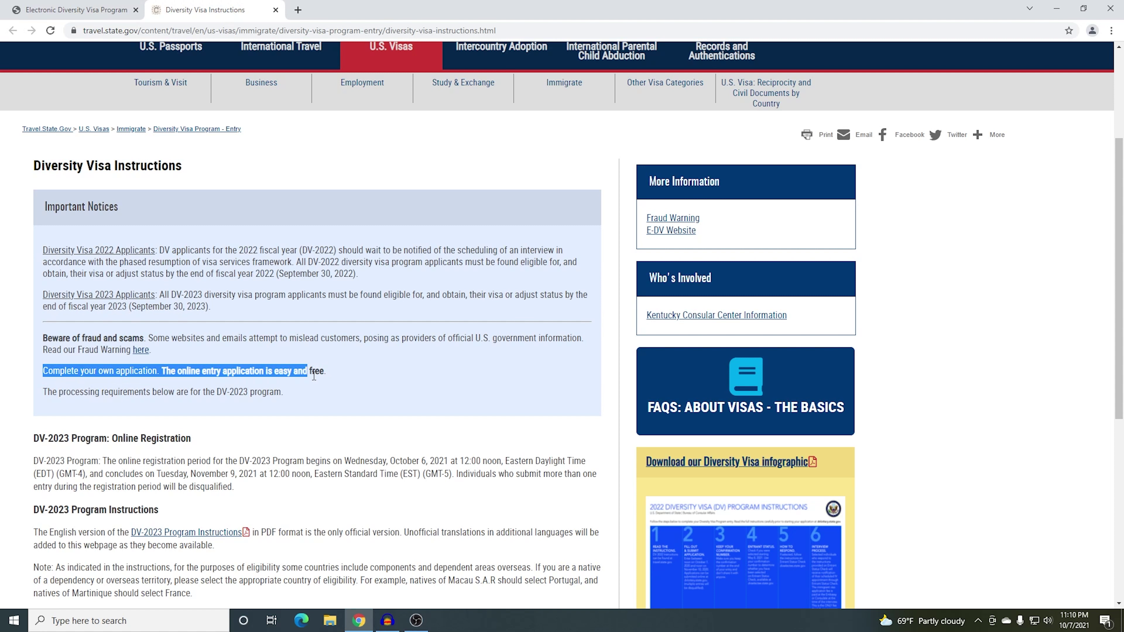
click(361, 374)
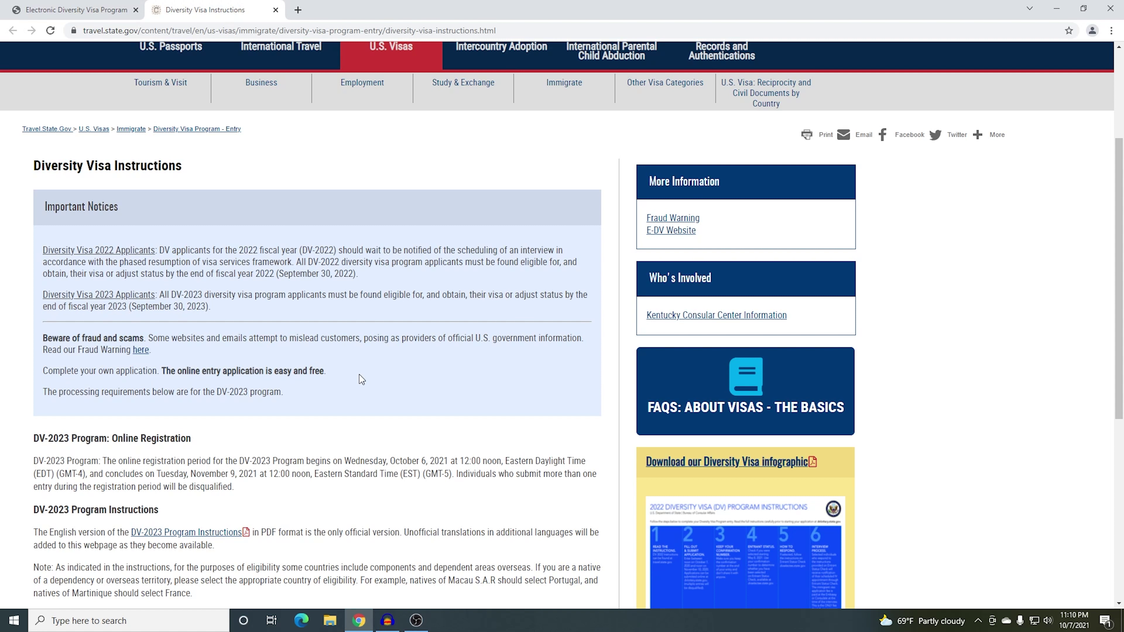
scroll(324, 296, up, 5)
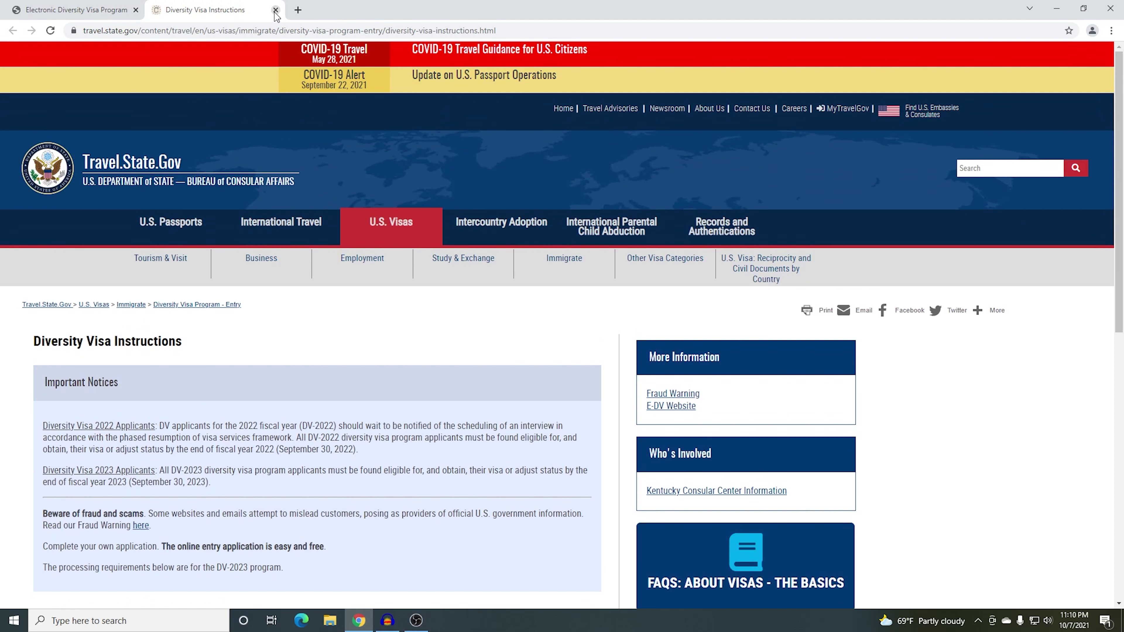
click(275, 10)
Open the acceptable photo examples page from the Photo Instructions section
scroll(560, 331, down, 1)
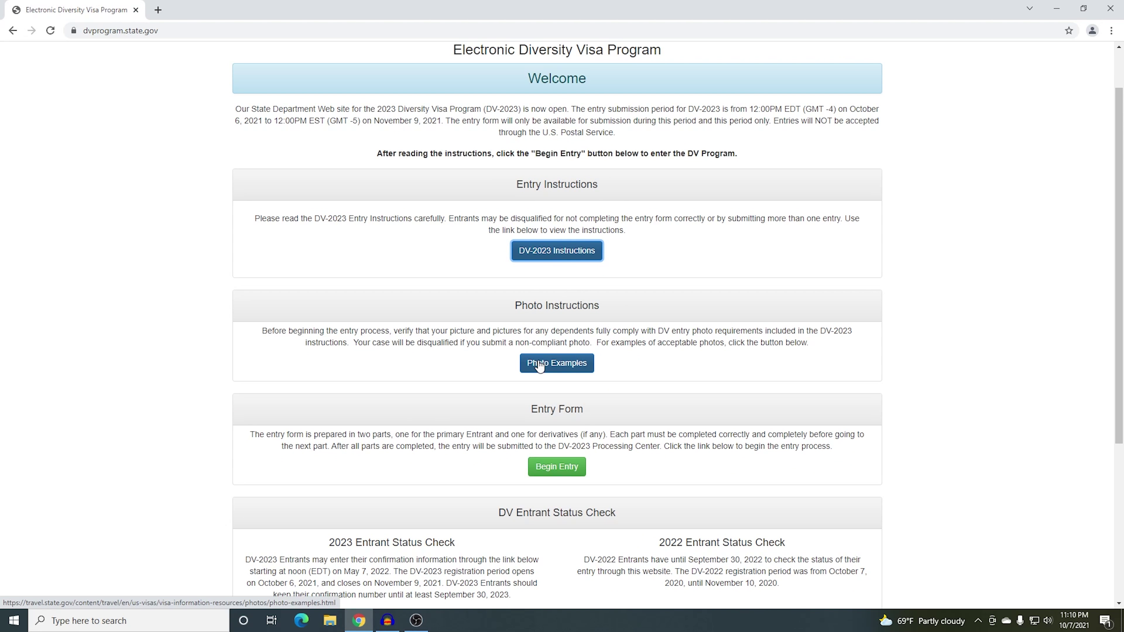
drag(522, 305, 606, 312)
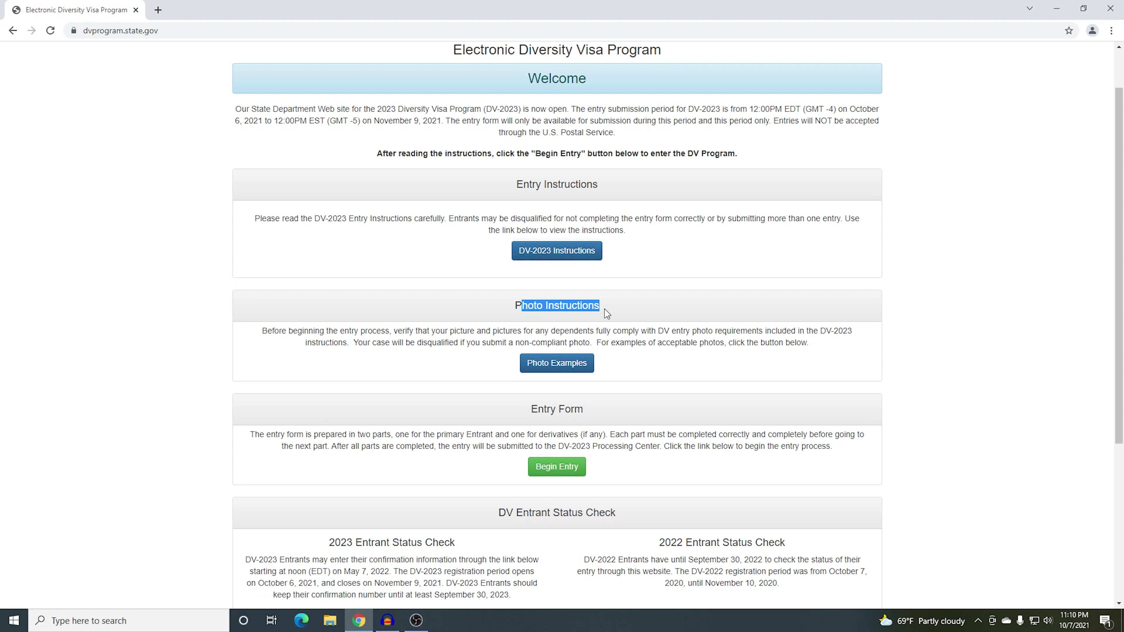
click(610, 313)
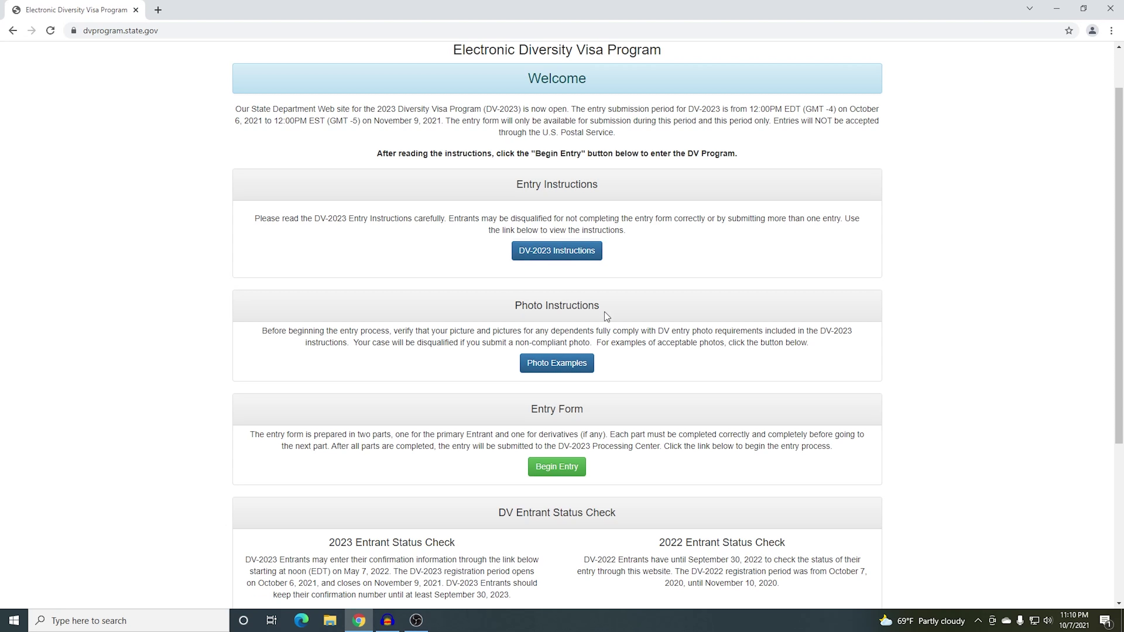
click(551, 365)
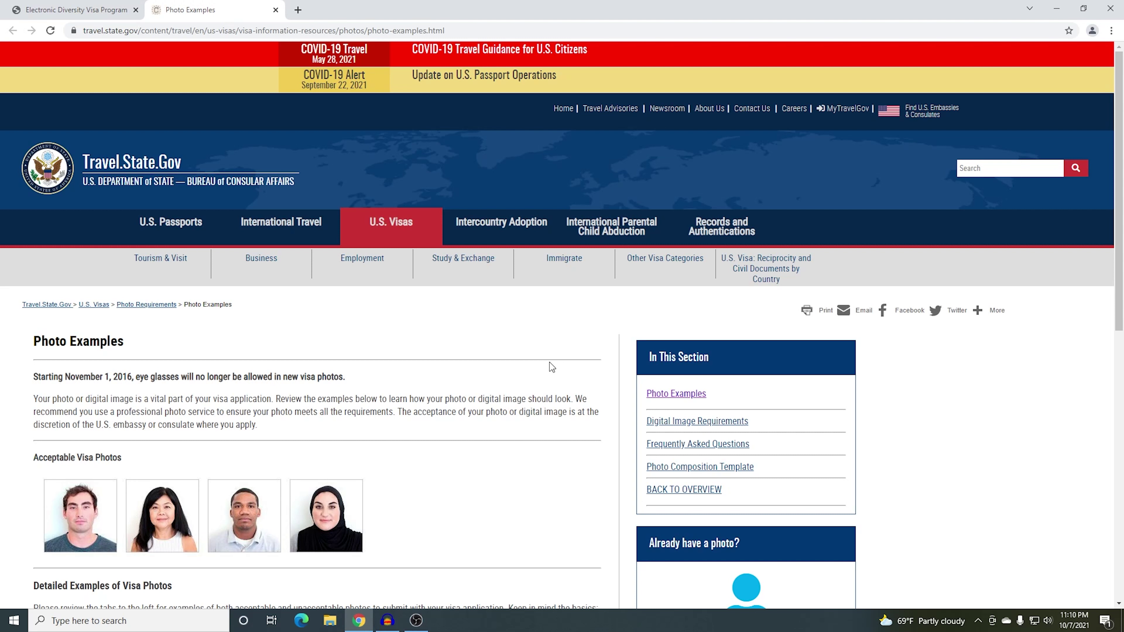
Launch the Photo Tool from the 'Already have a photo?' section
scroll(547, 363, down, 5)
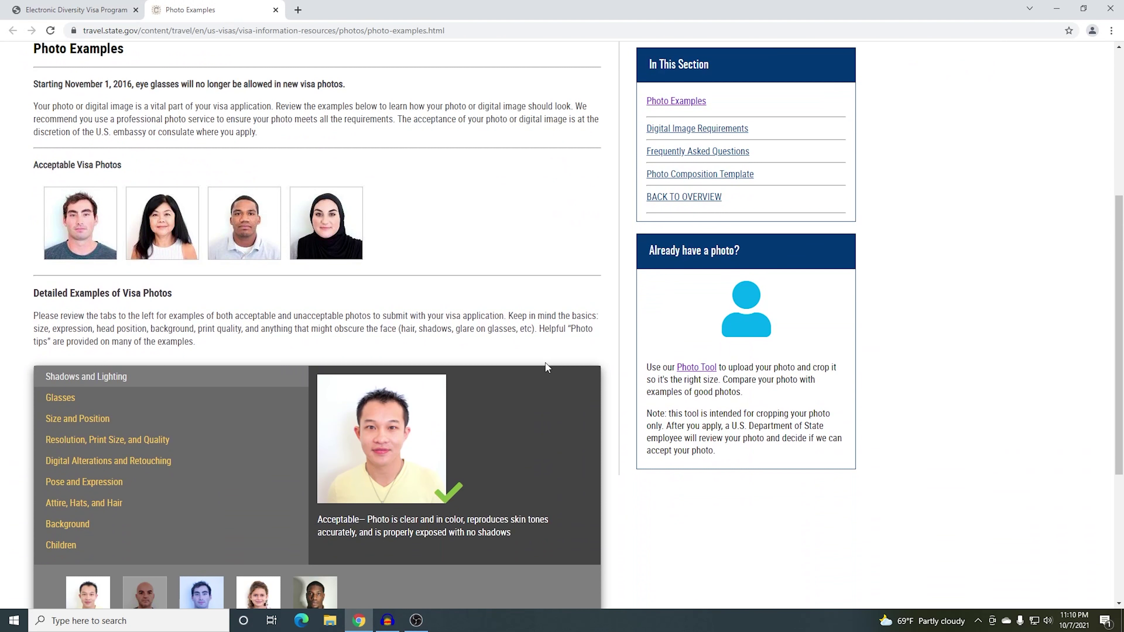
scroll(519, 349, down, 2)
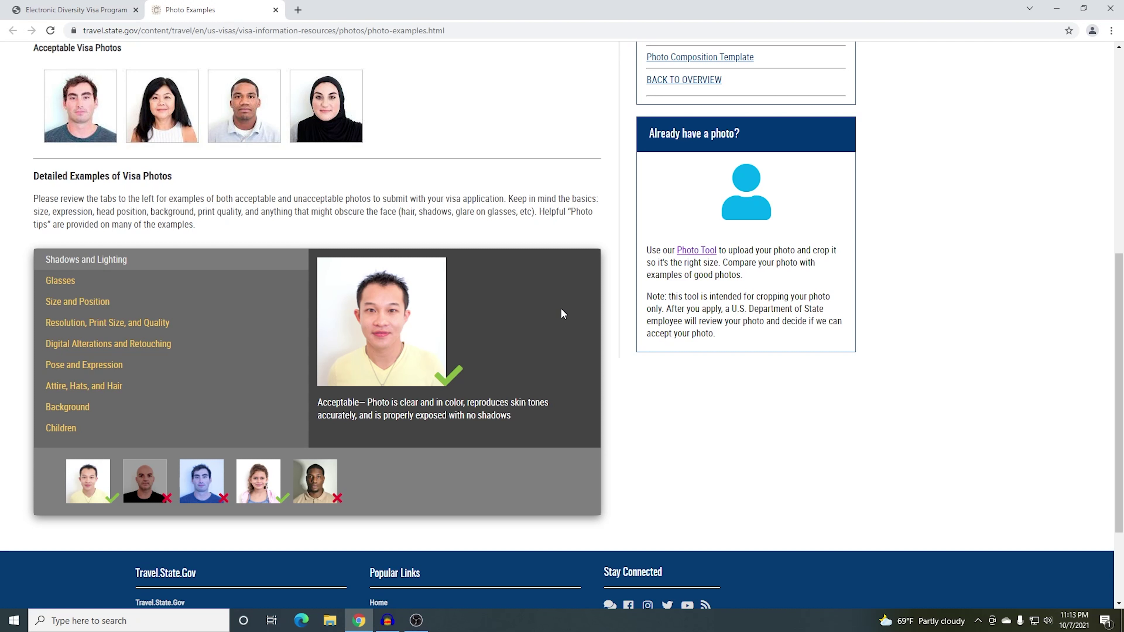
click(695, 253)
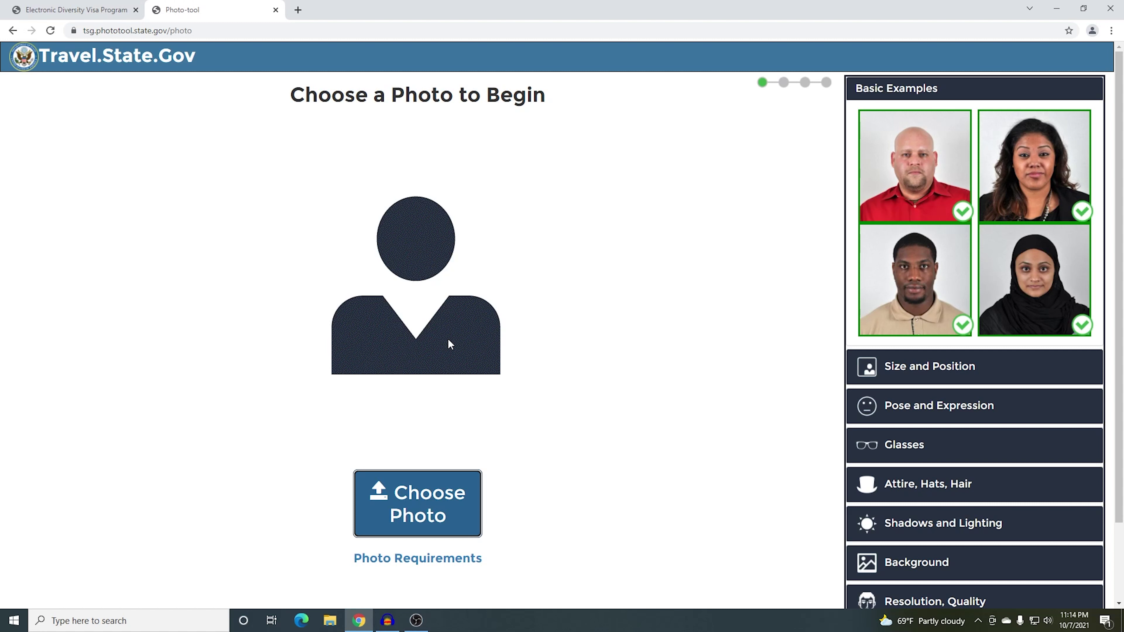
Upload photo P1110220 from the Desktop's DV folder into the Photo Tool
click(433, 498)
scroll(62, 124, up, 3)
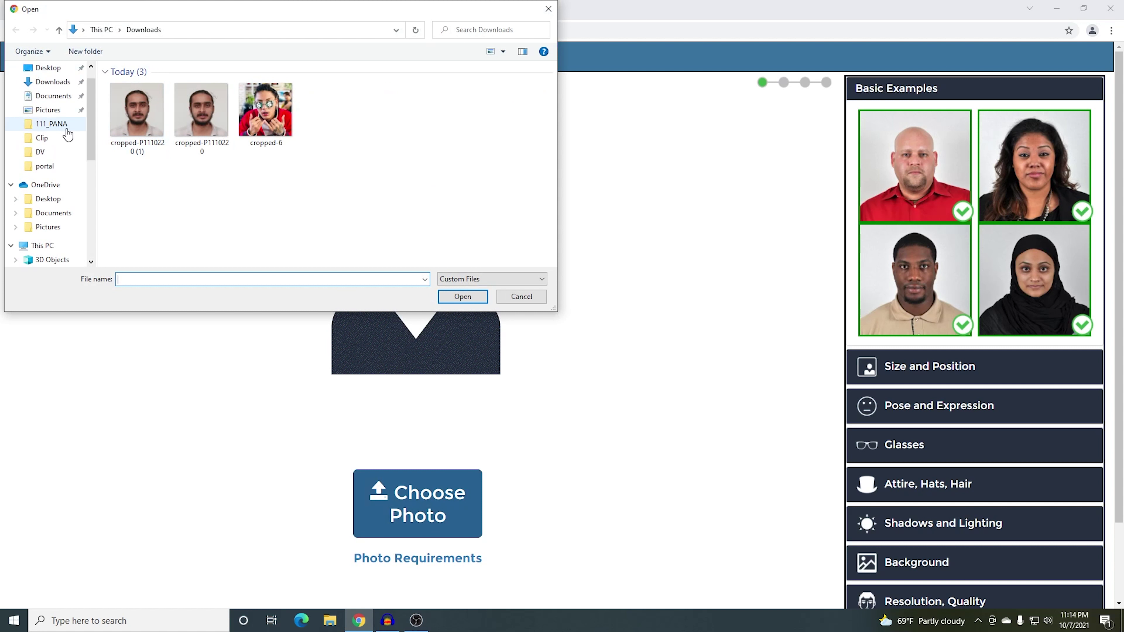
click(53, 97)
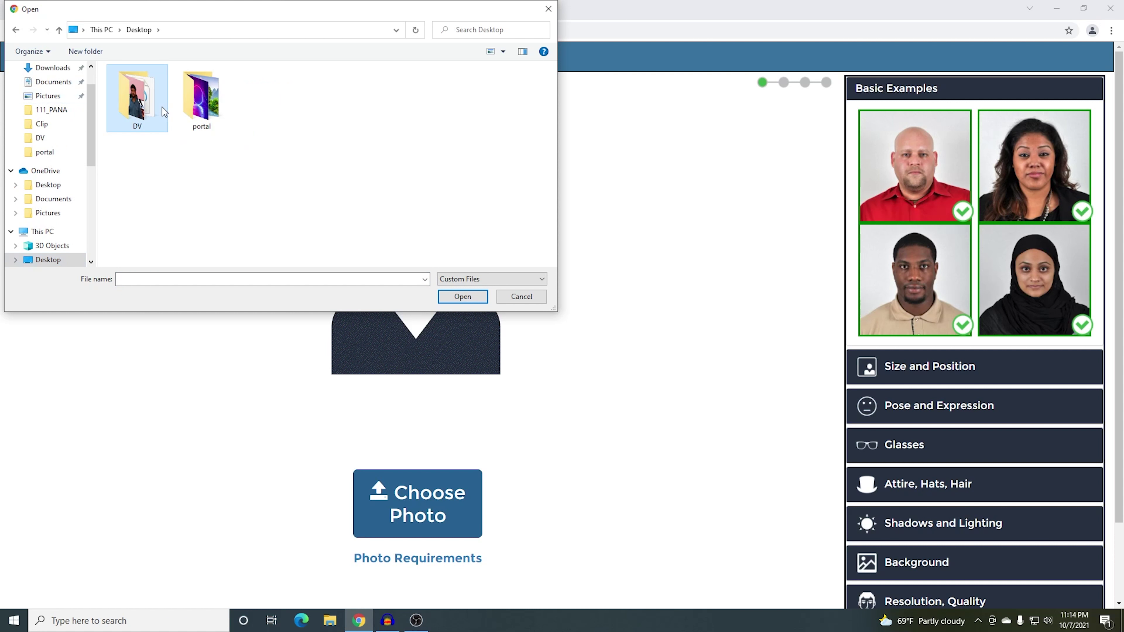
double_click(137, 97)
click(140, 109)
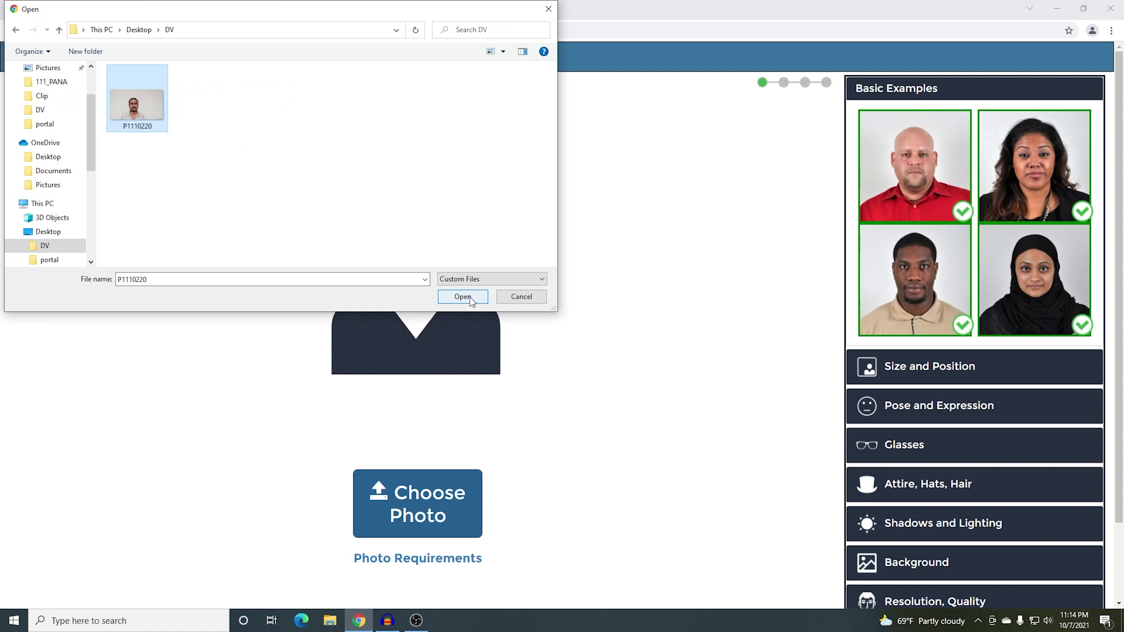
click(462, 297)
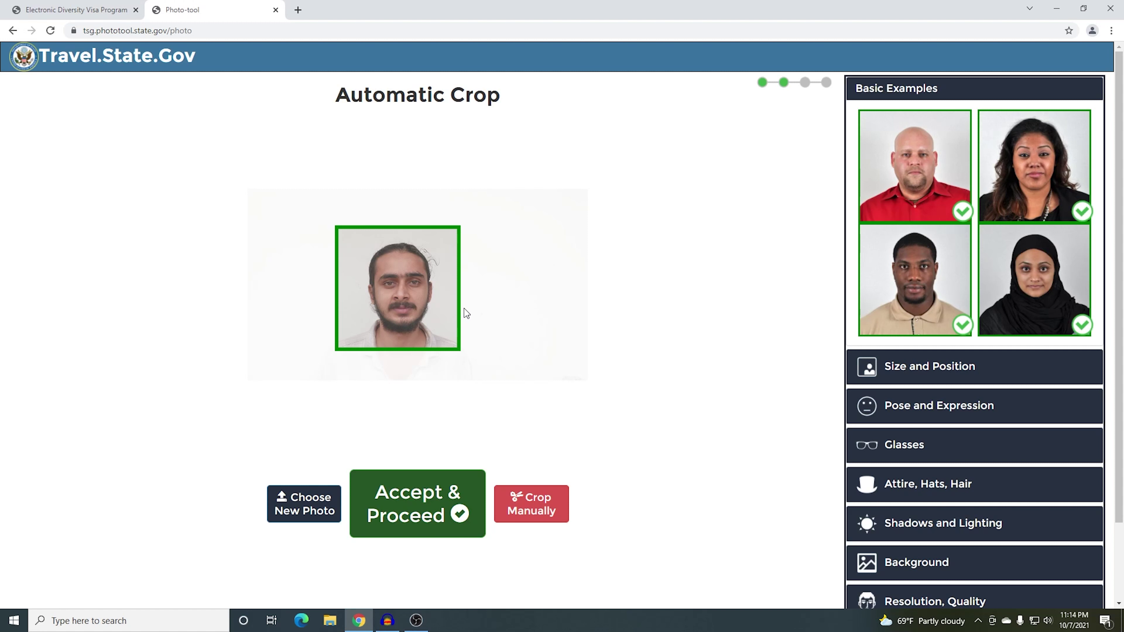
Switch to manual cropping and mark both eye positions on the photo
click(539, 508)
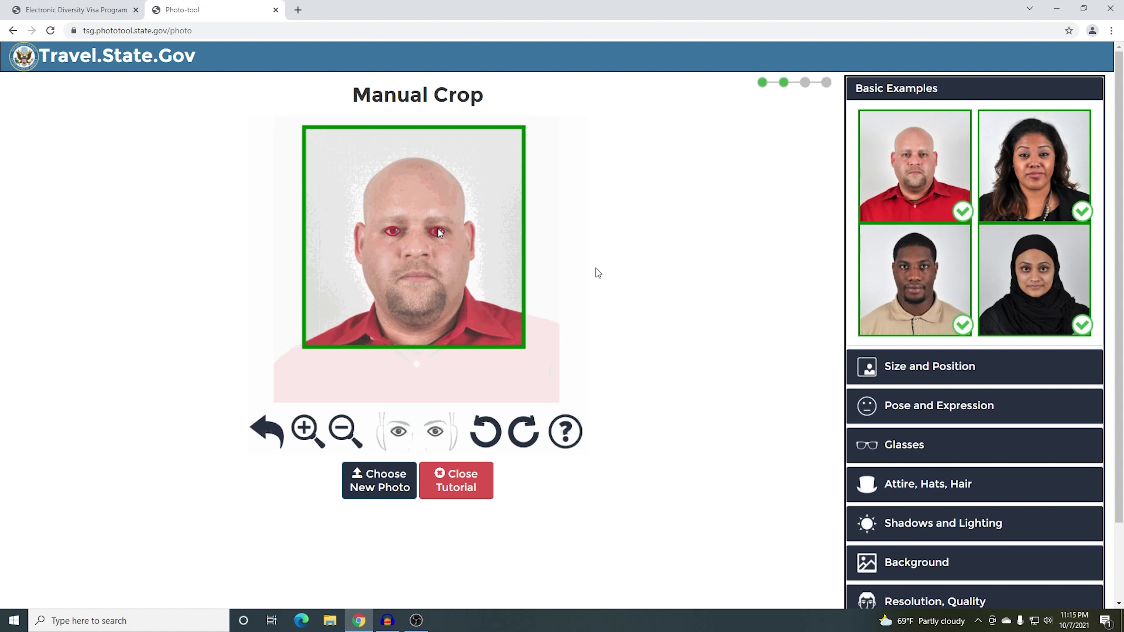
click(463, 477)
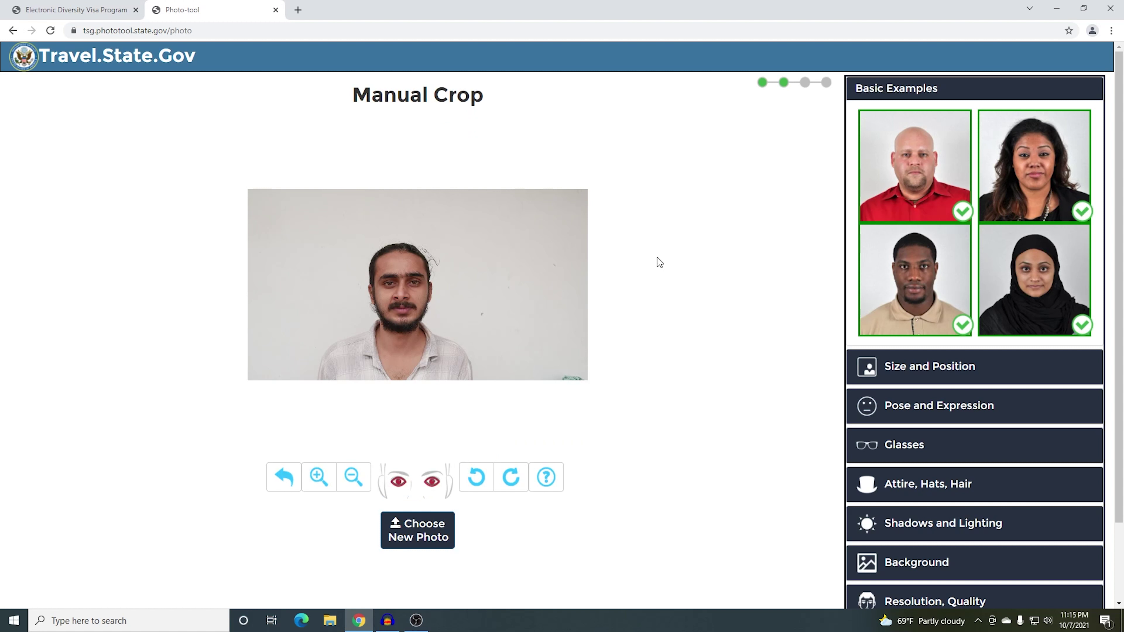
click(399, 483)
click(432, 481)
click(415, 284)
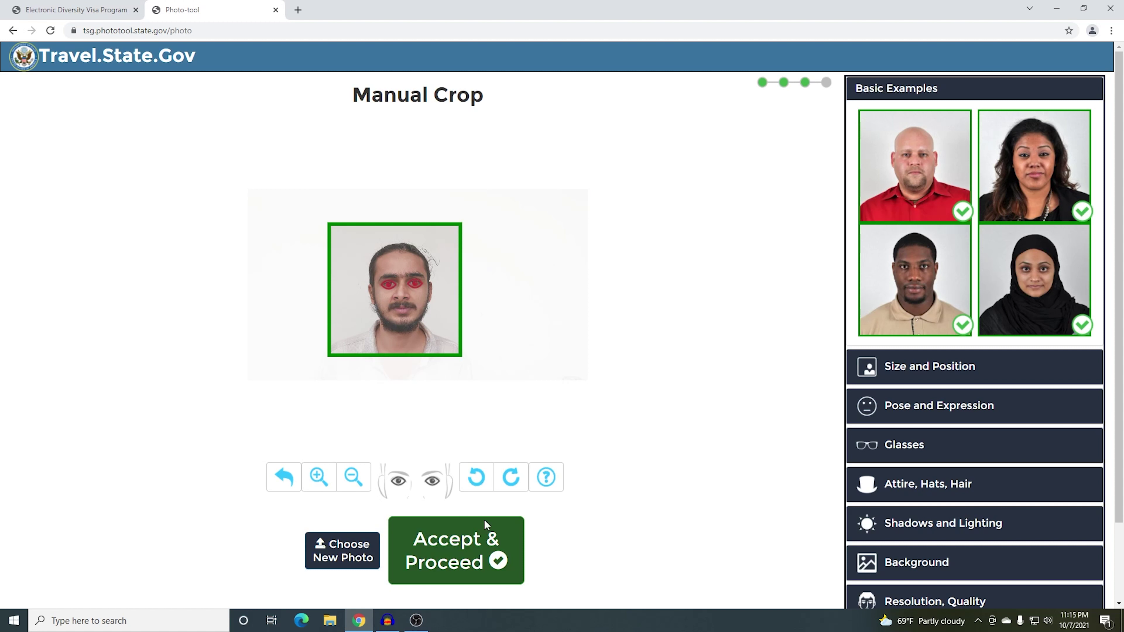
Accept the crop, download the cropped photo, and close the Photo Tool tab
click(473, 560)
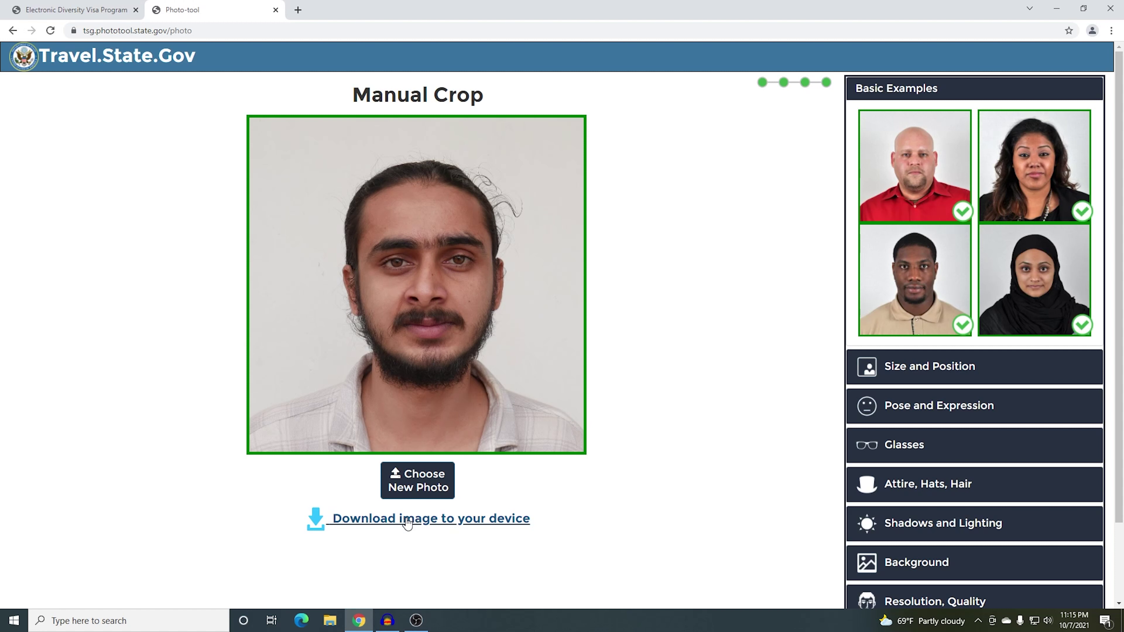
click(407, 523)
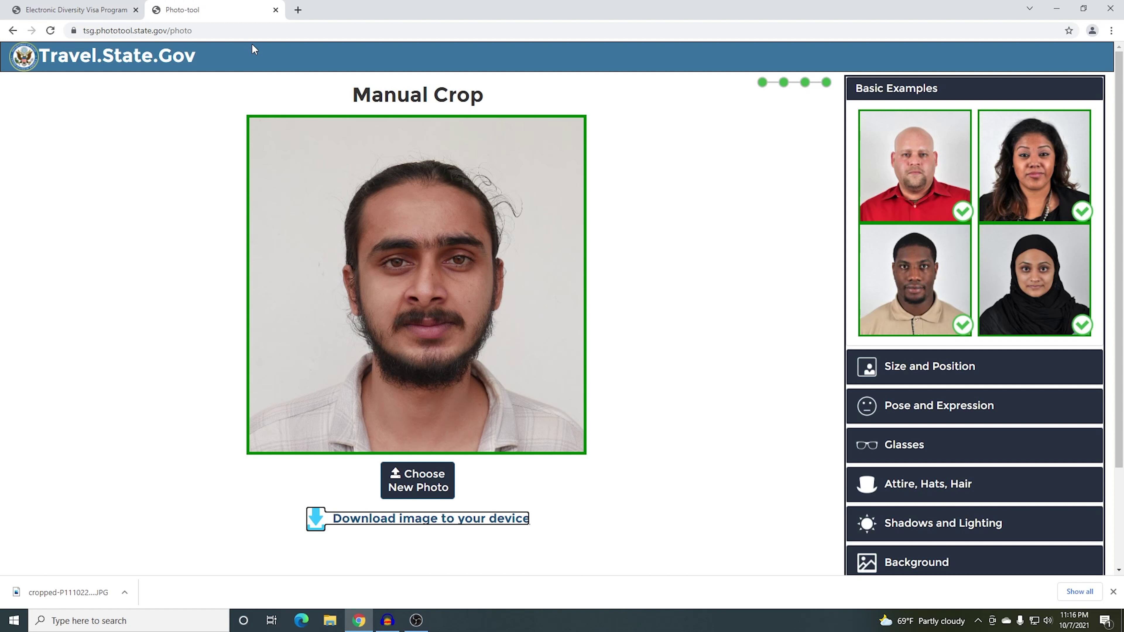
click(275, 9)
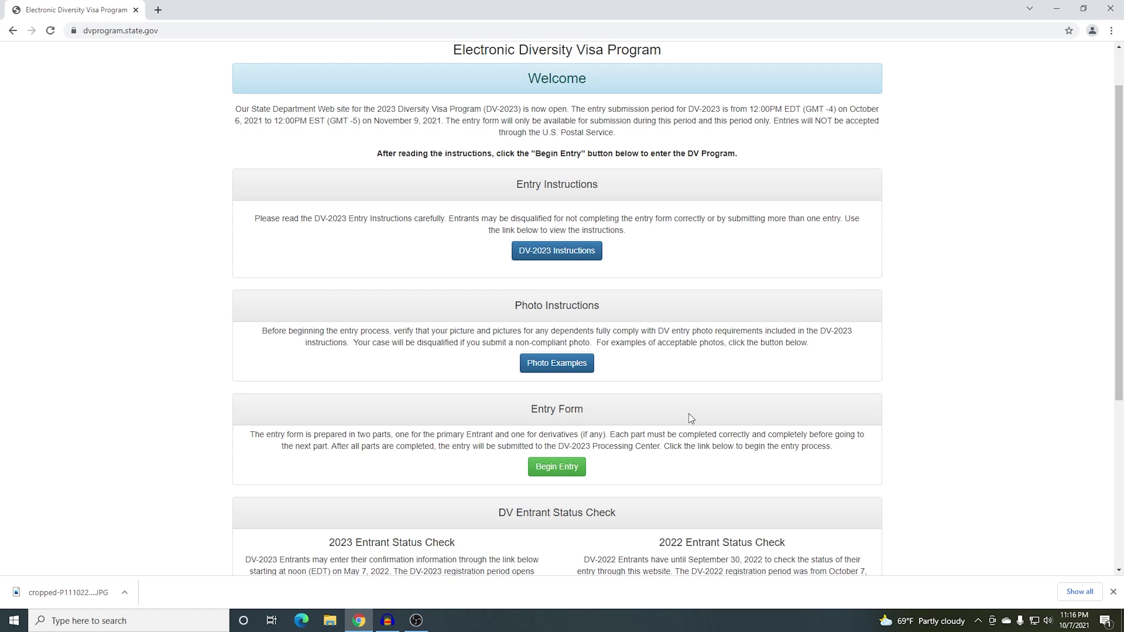
Begin a new DV-2023 entry and submit the displayed captcha characters
click(557, 469)
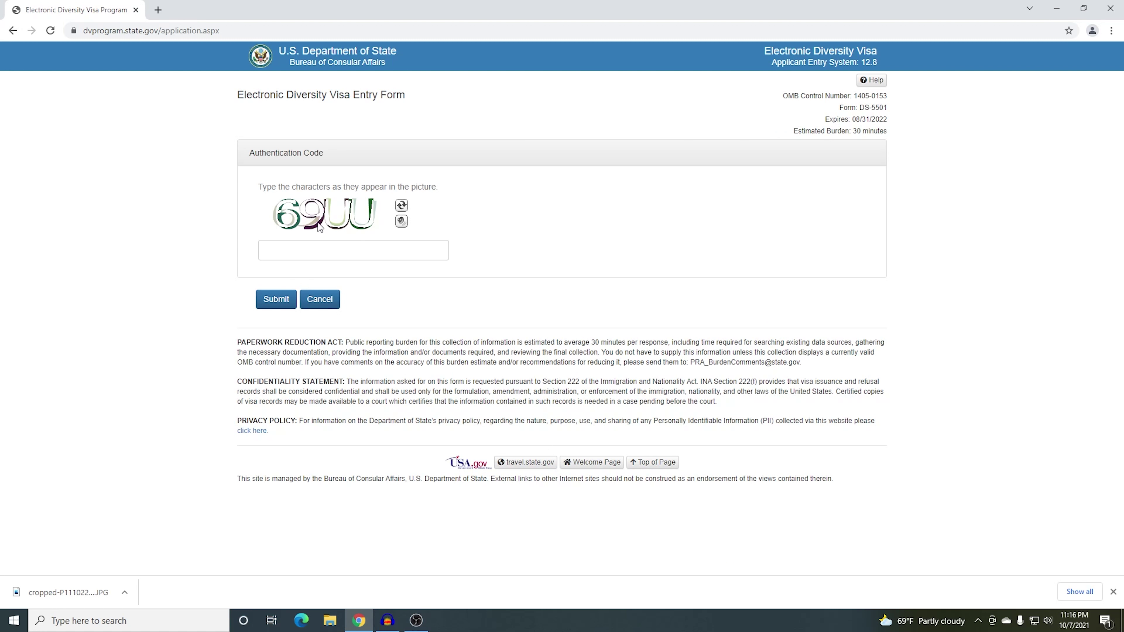
click(313, 248)
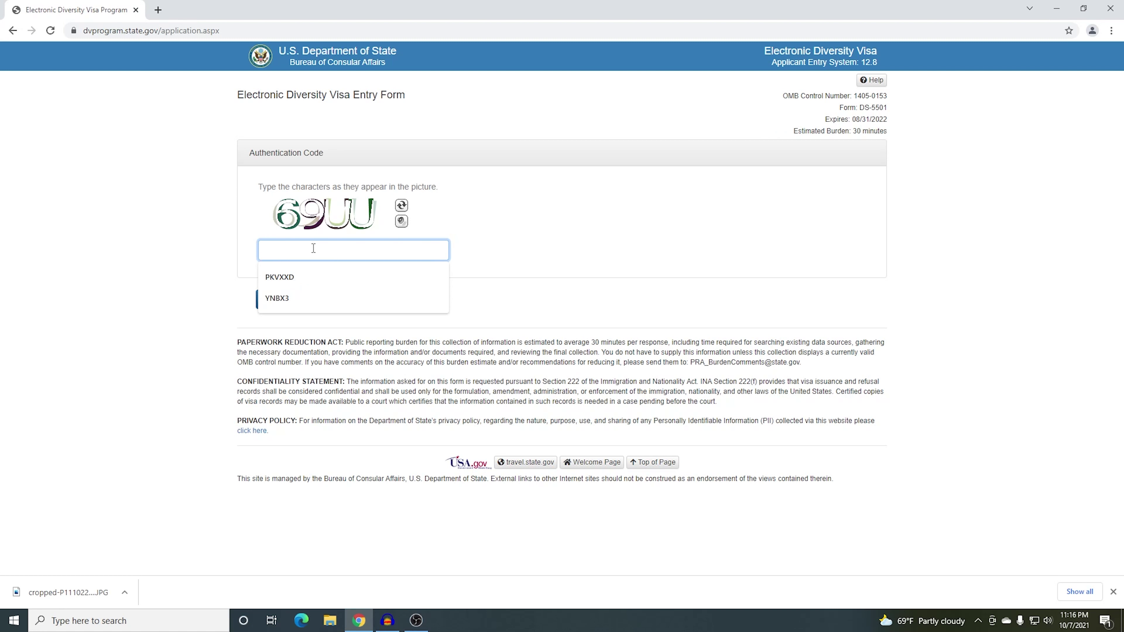
text(69)
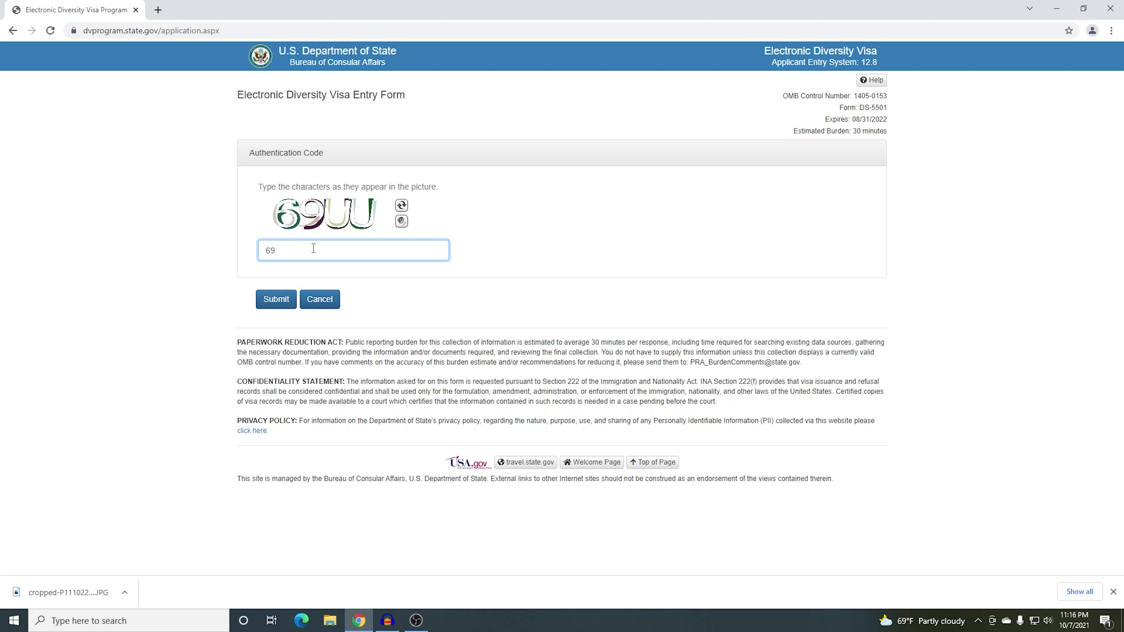
text(UU)
click(276, 298)
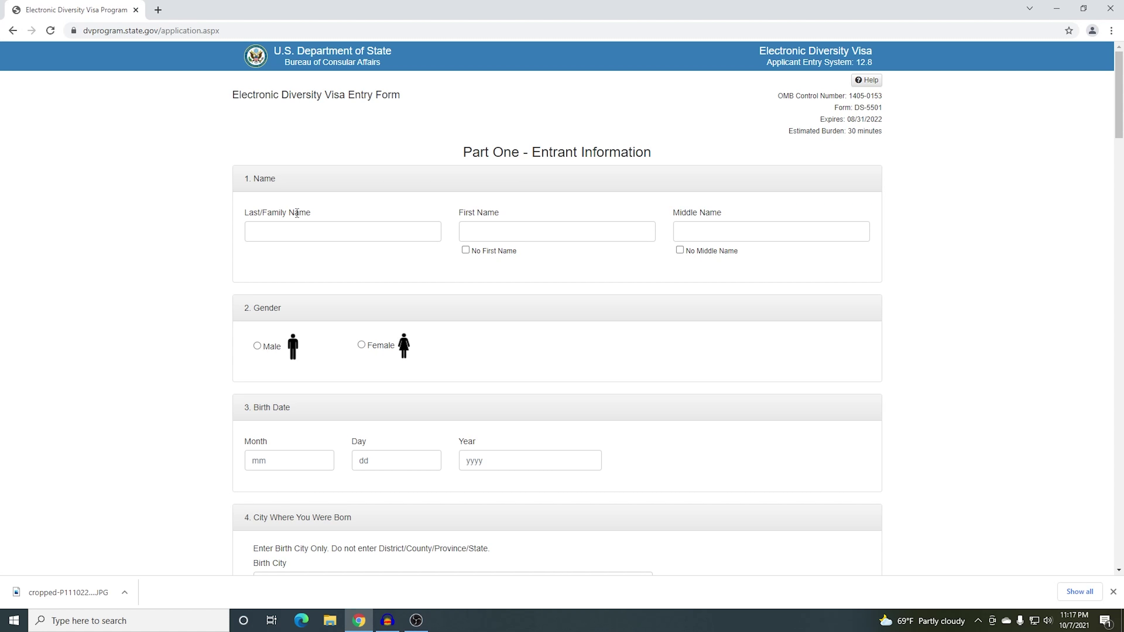
Enter the entrant's last name, then start typing their first name
click(284, 233)
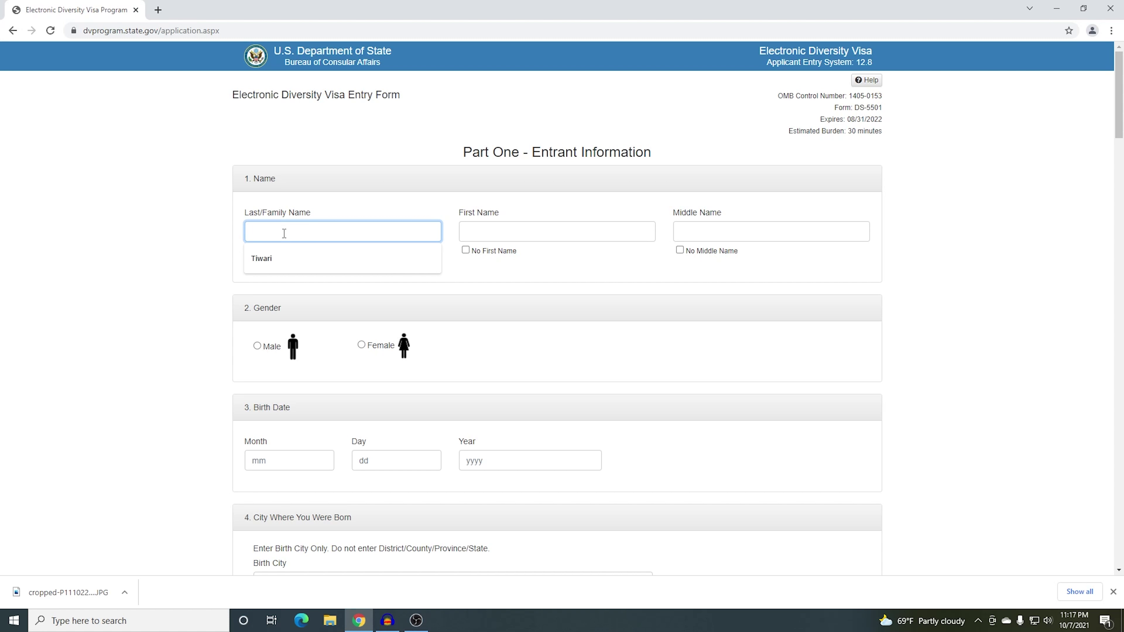
text(Tiwari)
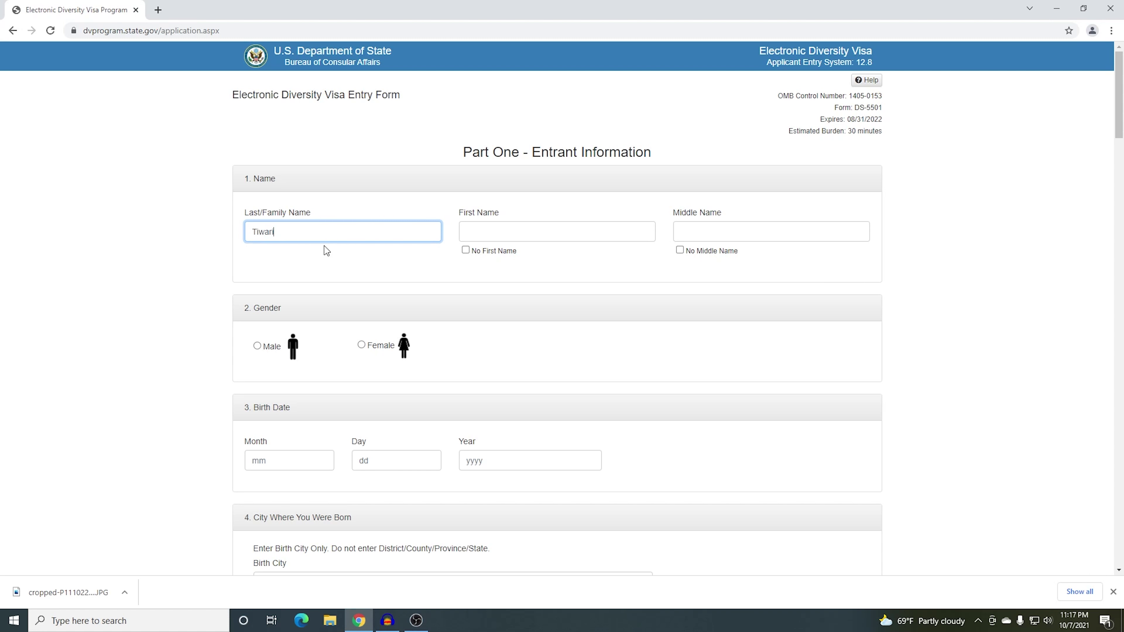
click(509, 230)
key(Escape)
text(Su)
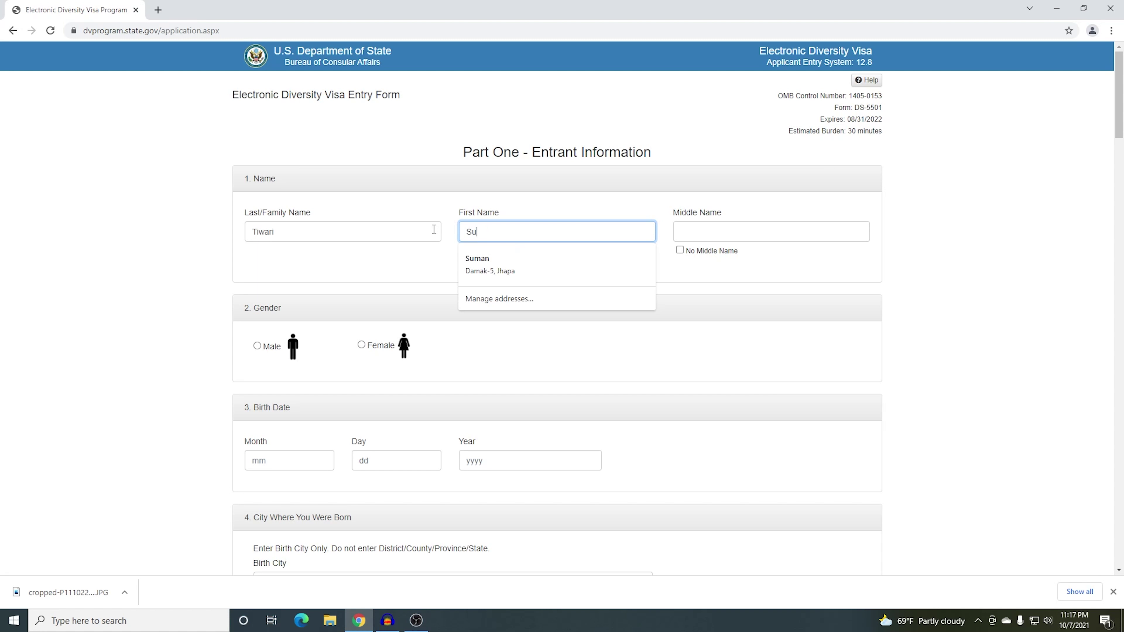